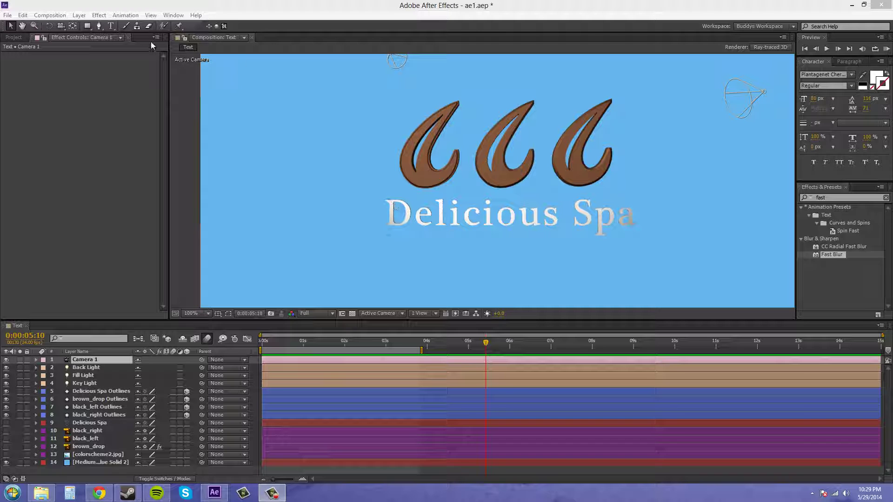
Step: Orbit the scene camera to an angled view and back head-on, then check Camera 1's settings
click(61, 26)
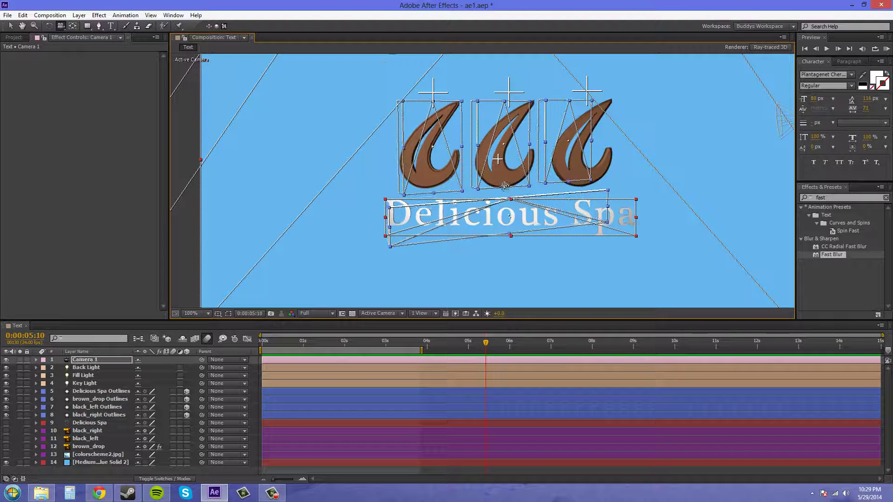
drag(505, 184, 521, 194)
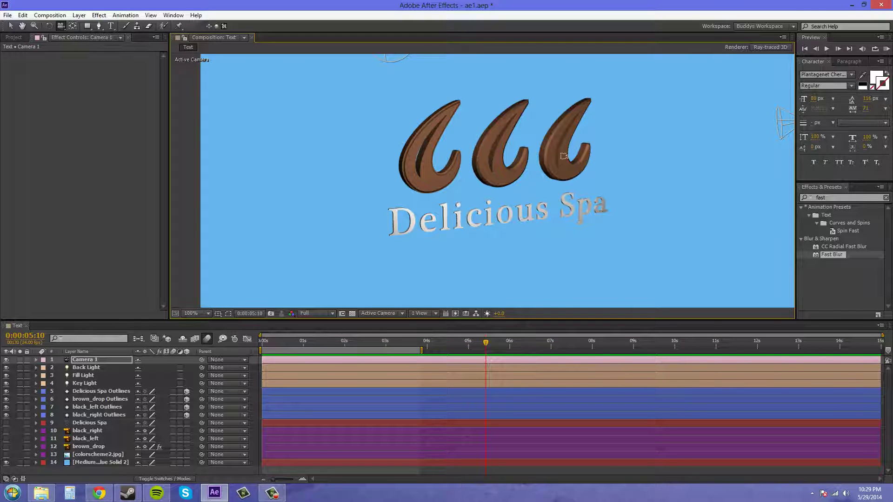
drag(424, 229, 552, 216)
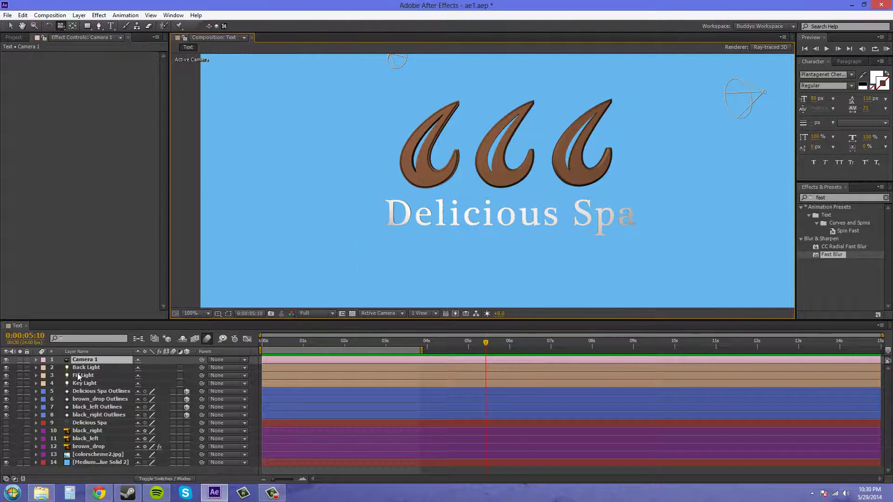
double_click(86, 361)
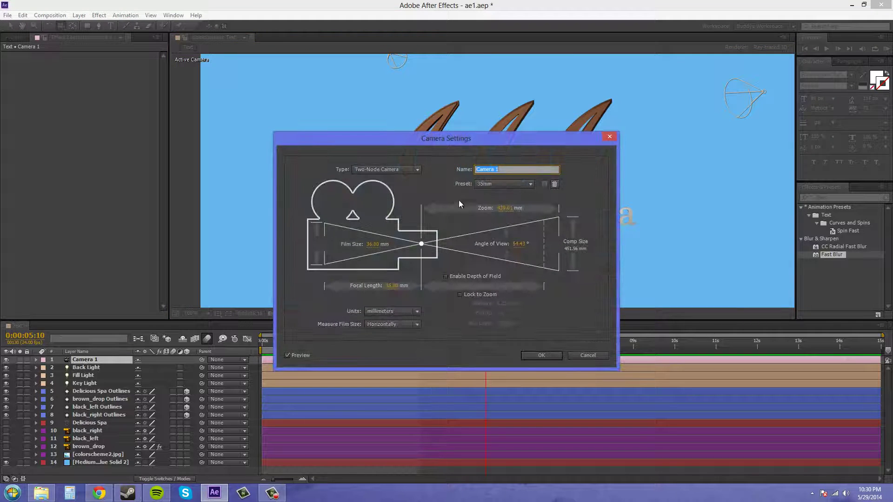
click(545, 357)
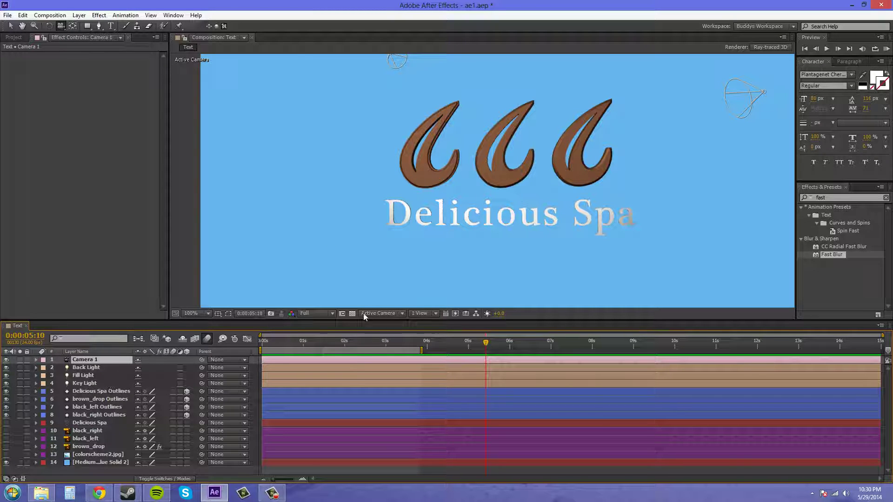
Step: Switch the 3D view to Top, zoom out, and select Camera 1 to show its cone at 50%
click(393, 314)
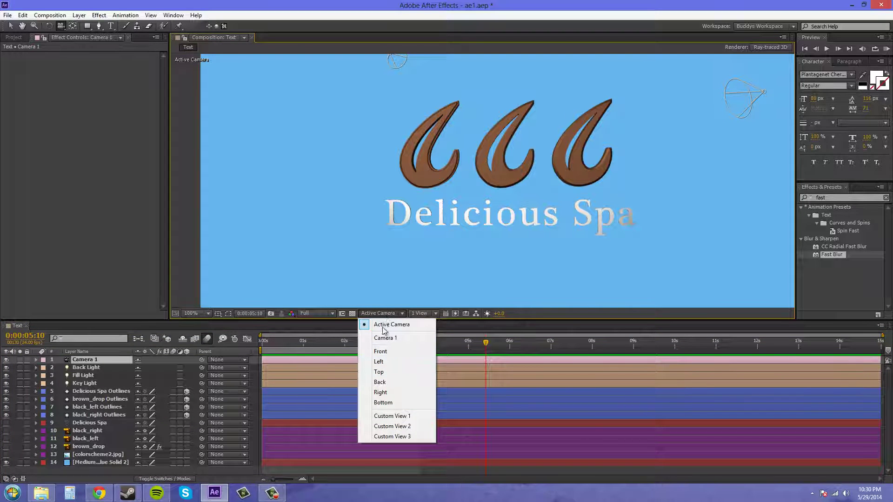
click(388, 372)
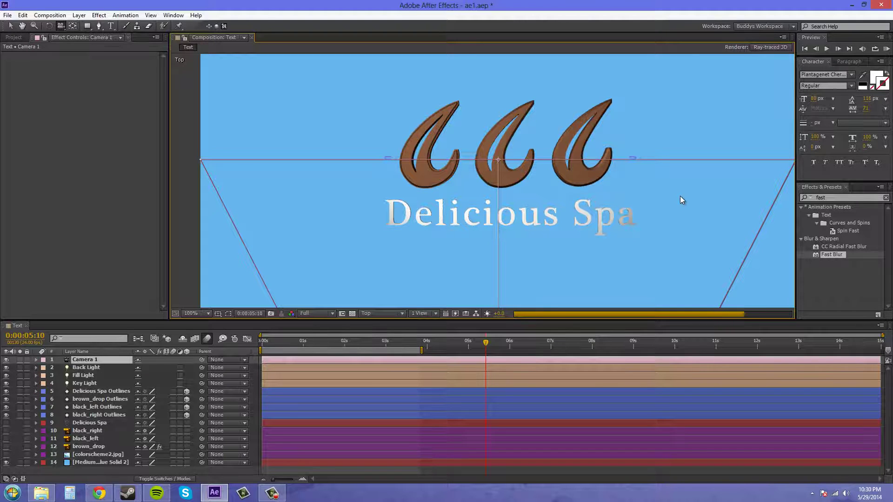
key(comma)
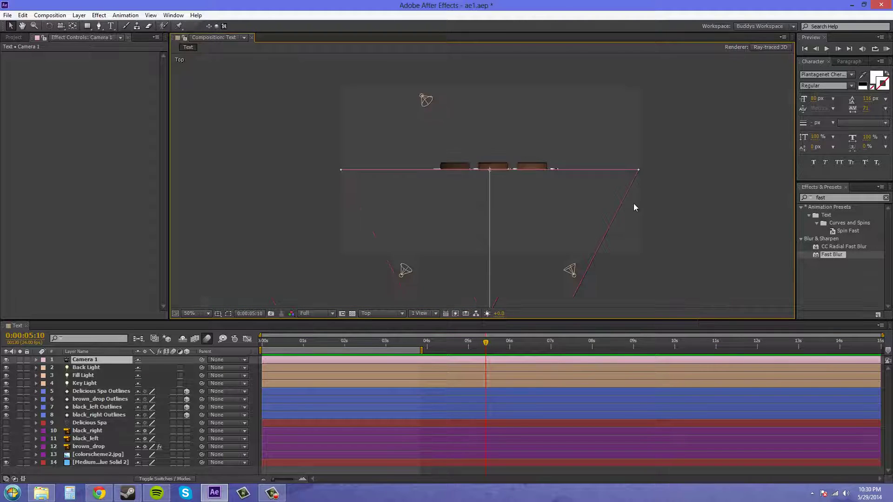
click(678, 214)
key(comma)
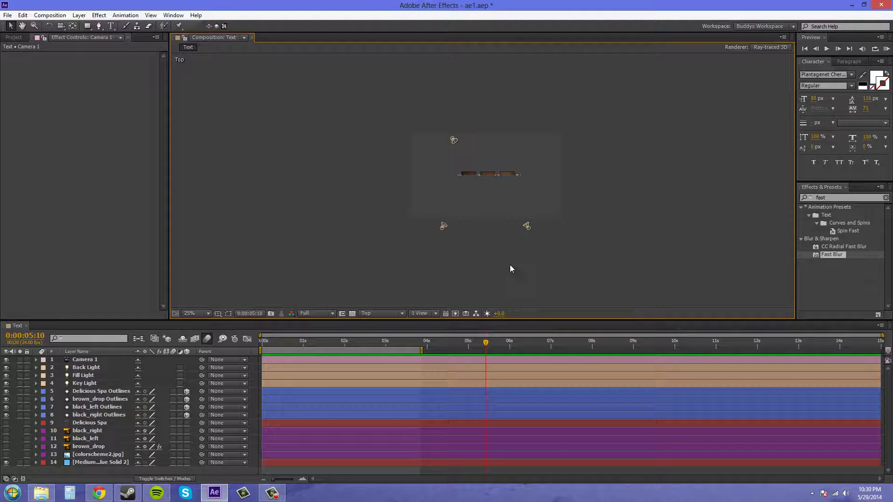
drag(495, 265, 471, 228)
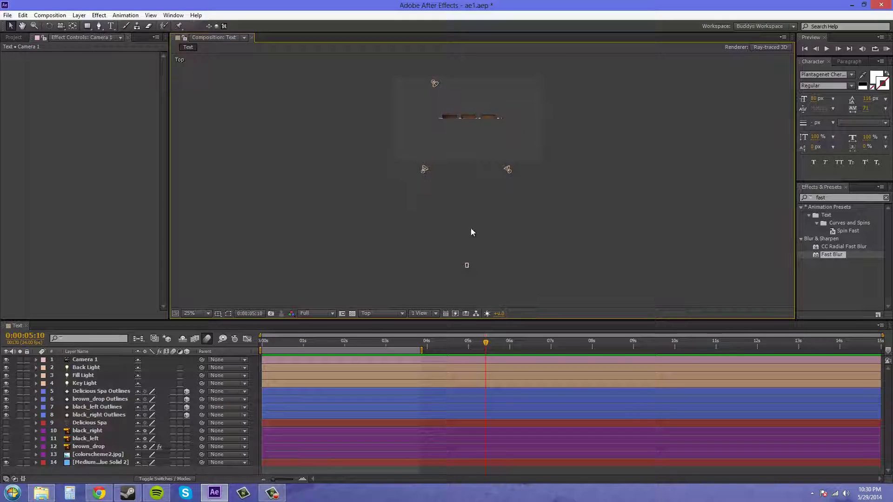
click(467, 265)
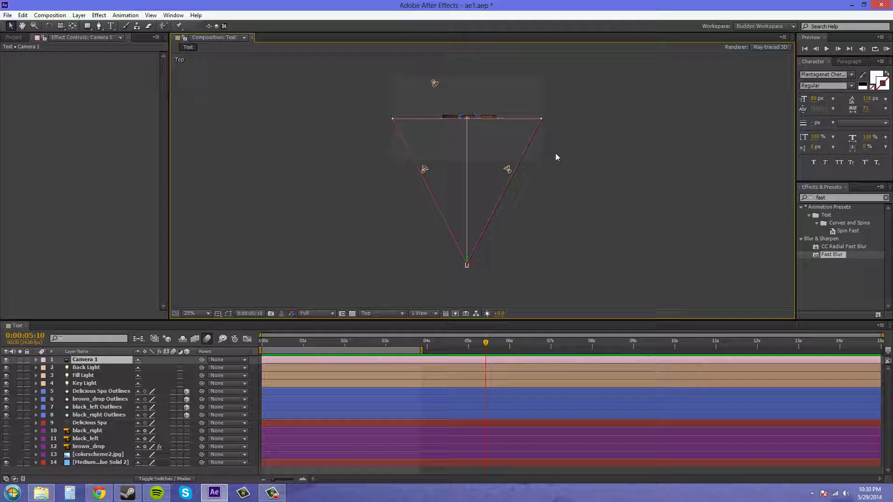
key(period)
key(period)
drag(574, 192, 575, 263)
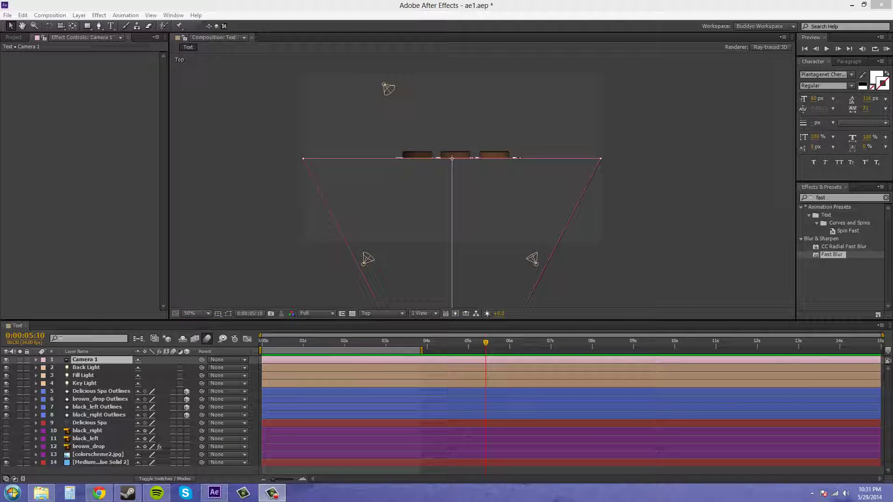
Step: Inspect the Key Light and Camera 1 cones in the Top view
click(368, 262)
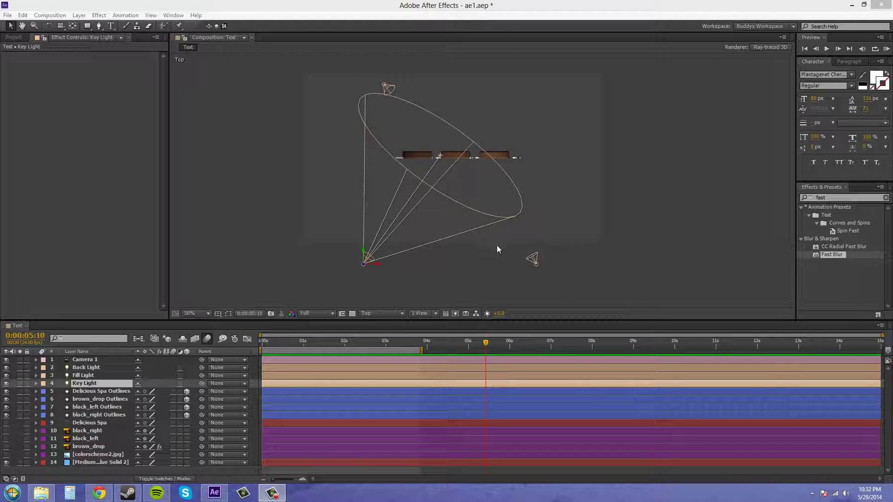
drag(496, 276, 427, 174)
scroll(416, 150, down, 2)
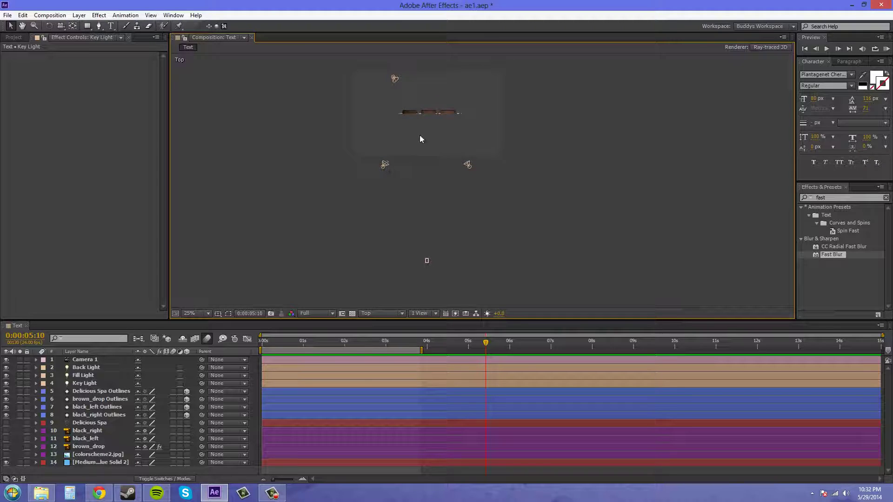
click(427, 260)
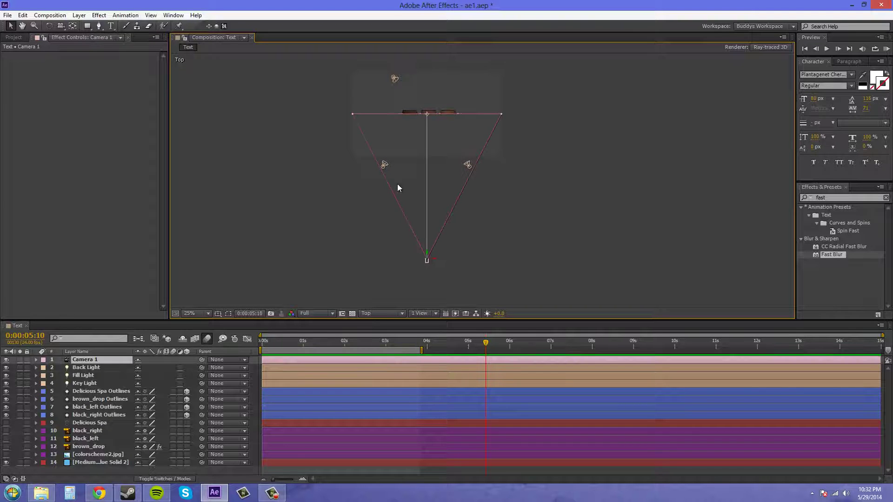
Step: Reselect the Key Light and aim its cone across the logo text
click(385, 165)
scroll(399, 168, up, 2)
drag(420, 174, 427, 248)
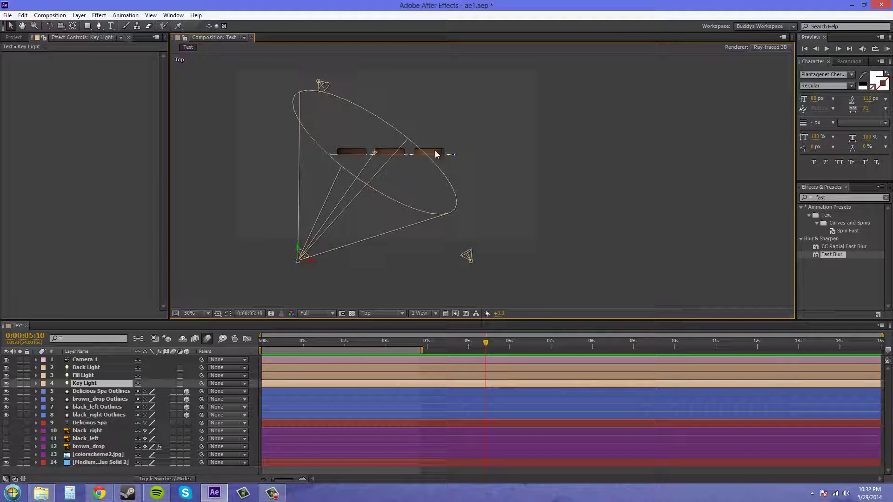
drag(374, 154, 374, 154)
Step: Set the Key Light's shadow darkness to 30% and apply the light settings
double_click(87, 384)
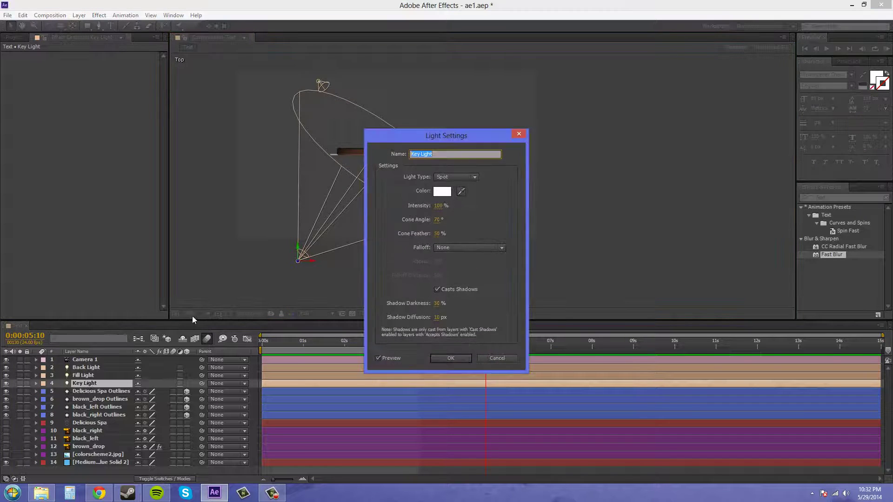
drag(475, 133, 668, 71)
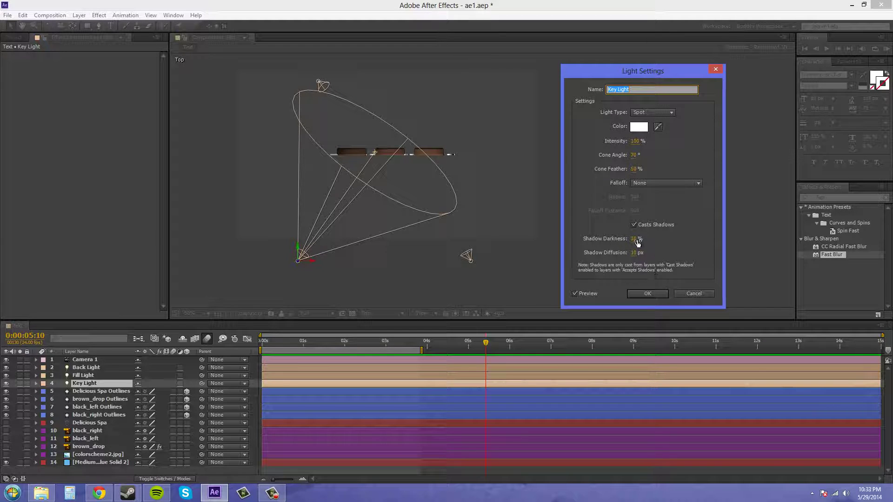
click(653, 296)
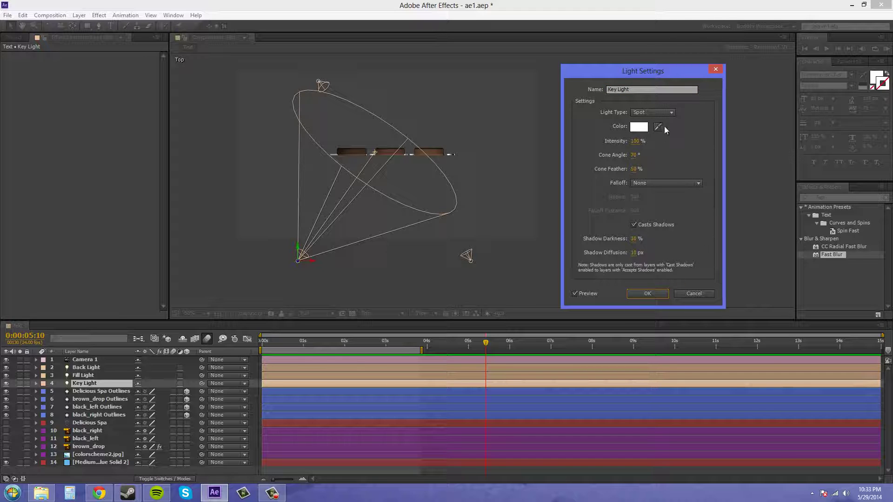
click(653, 293)
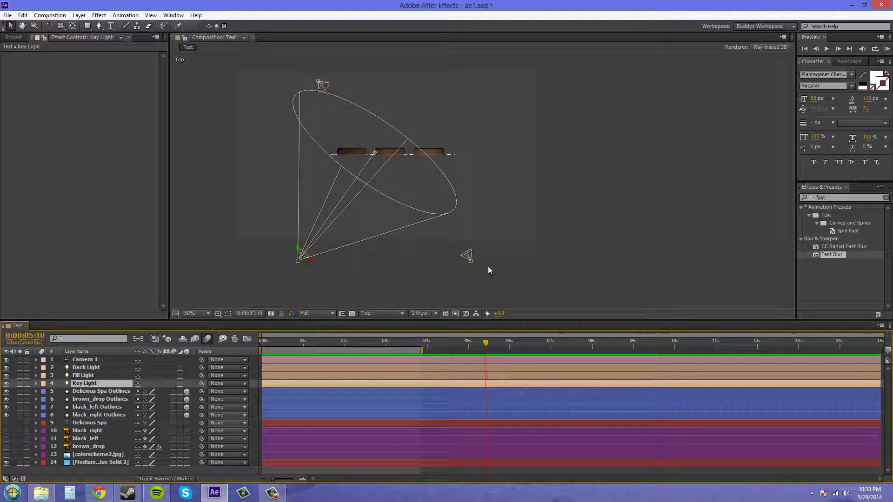
Step: Deselect the Key Light and select the Fill Light in the Top view
click(507, 258)
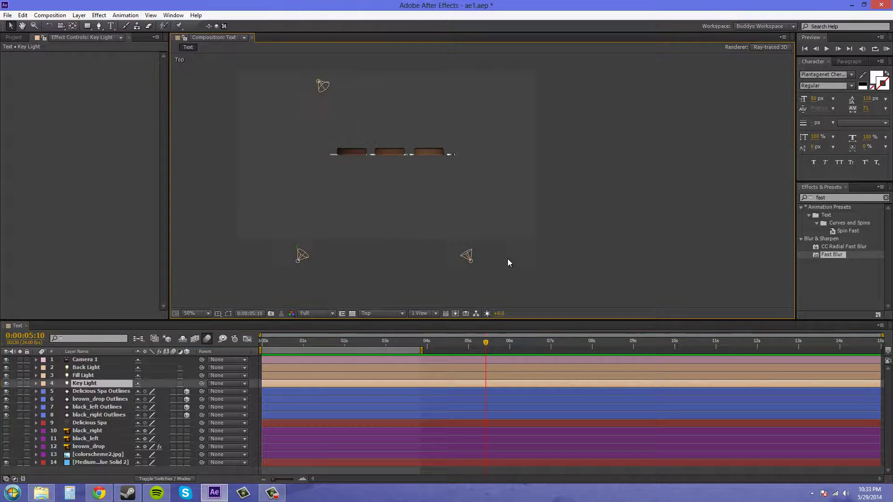
click(472, 262)
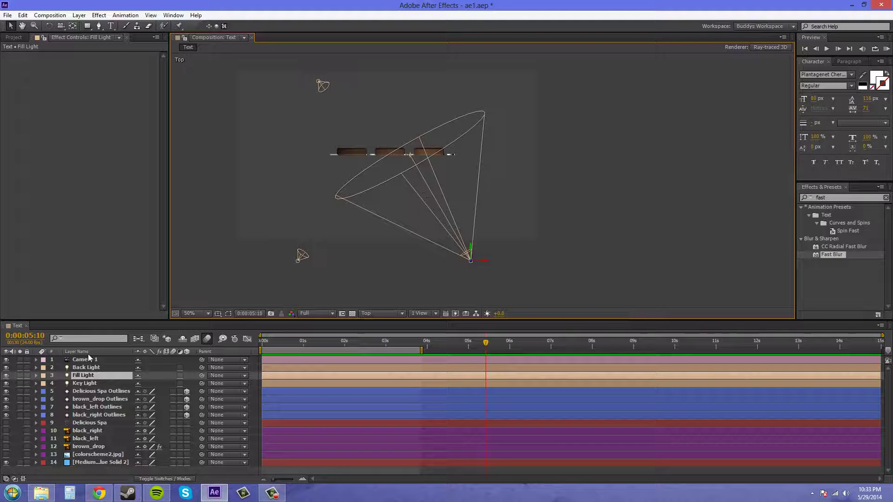
Step: Give the Fill Light a light peach colour in its Light Settings
double_click(85, 375)
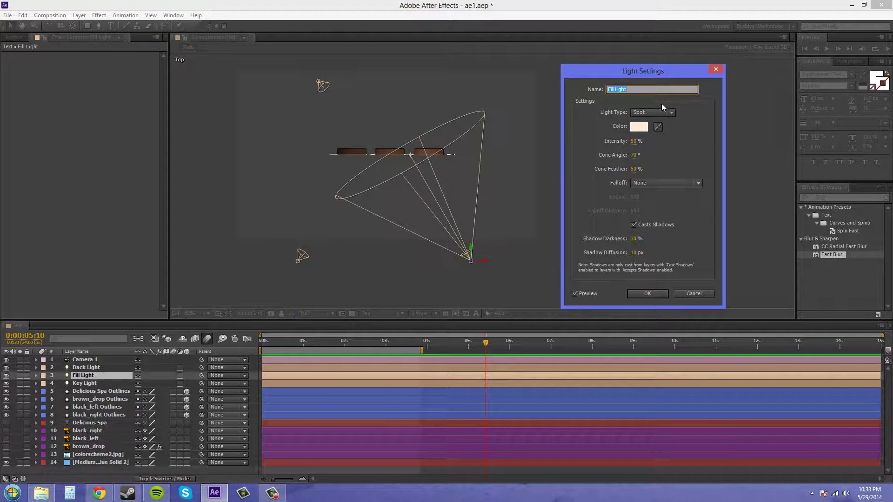
click(671, 112)
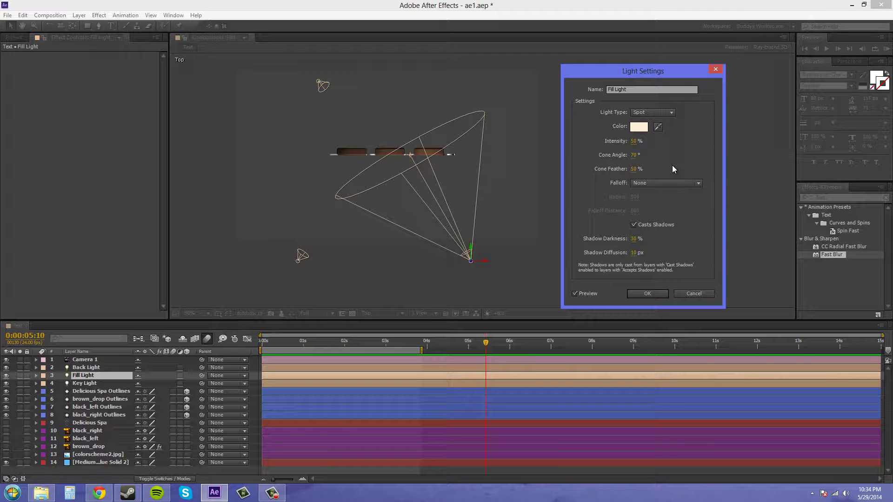
click(640, 127)
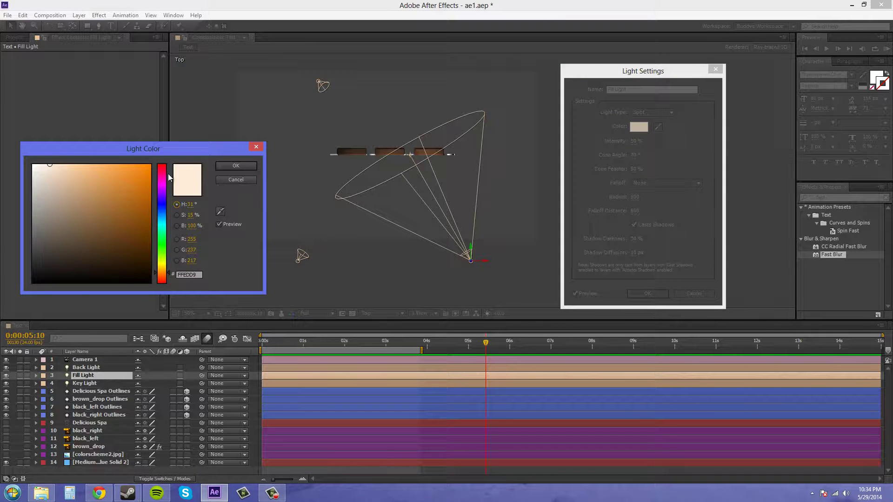
click(235, 166)
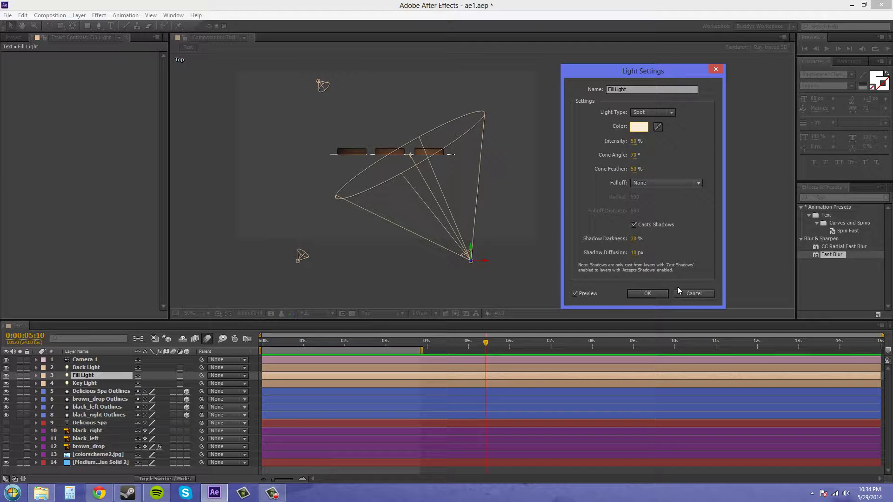
click(647, 293)
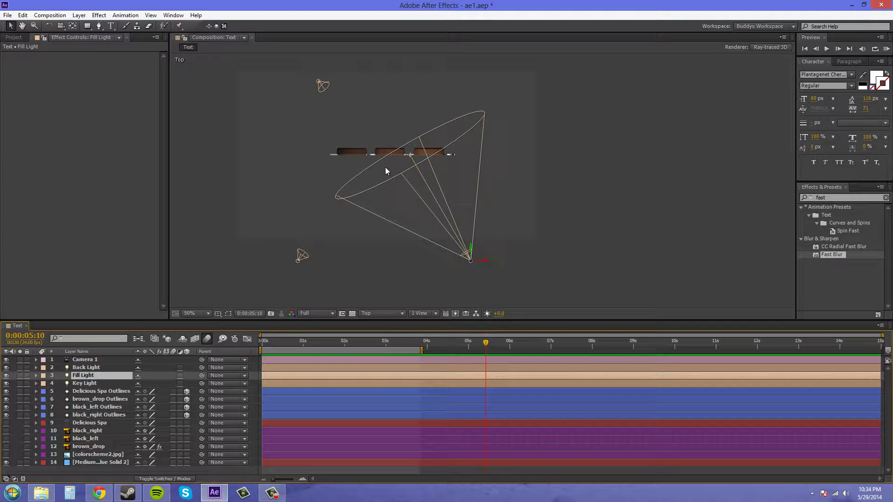
key(q)
drag(435, 97, 434, 165)
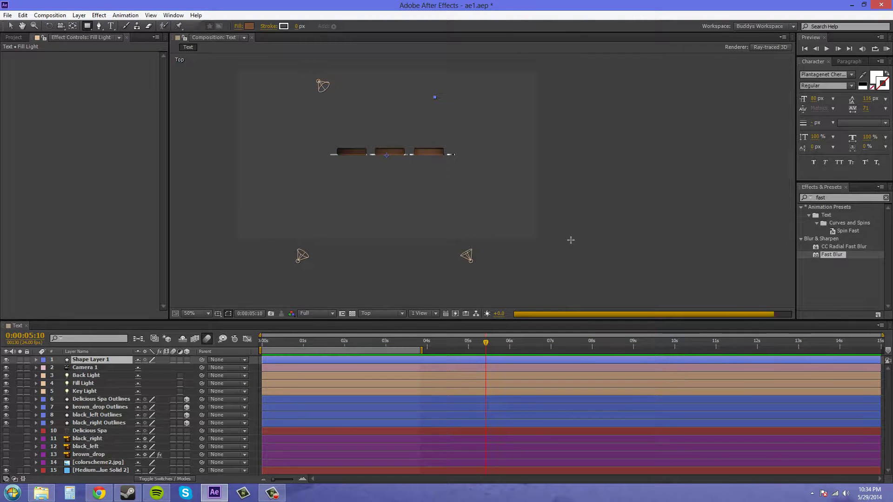
key(ctrl+z)
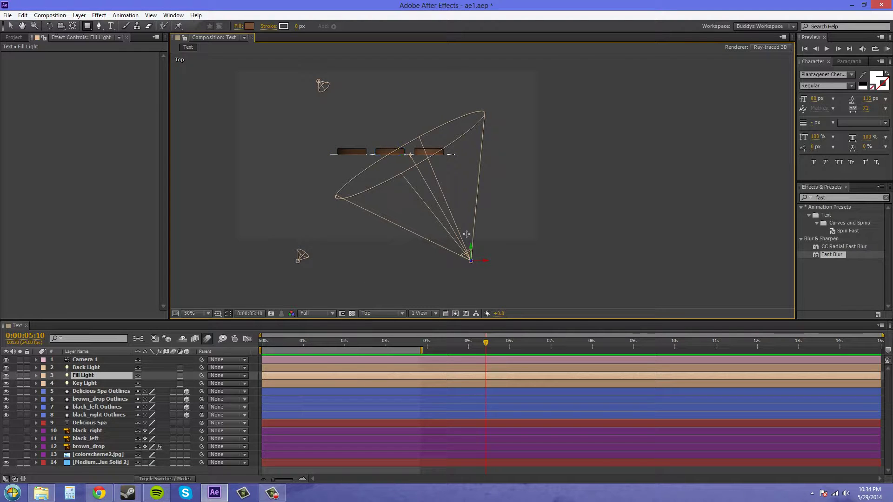
click(10, 26)
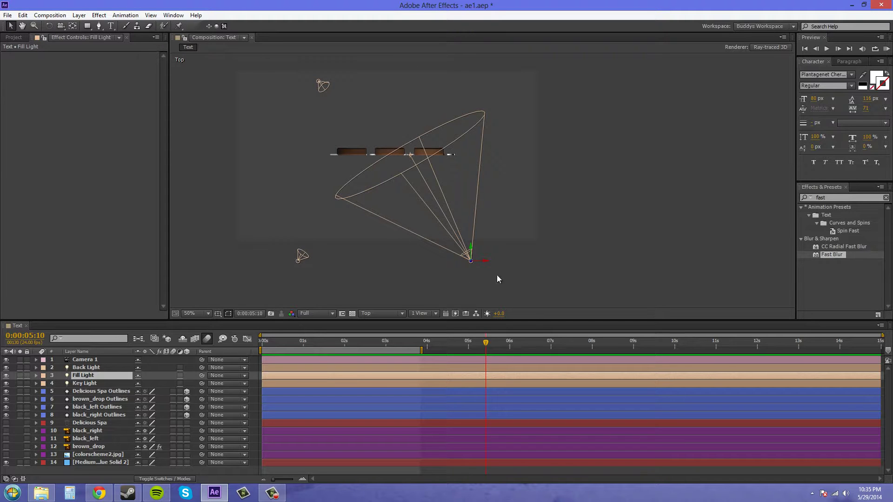
drag(471, 251, 434, 136)
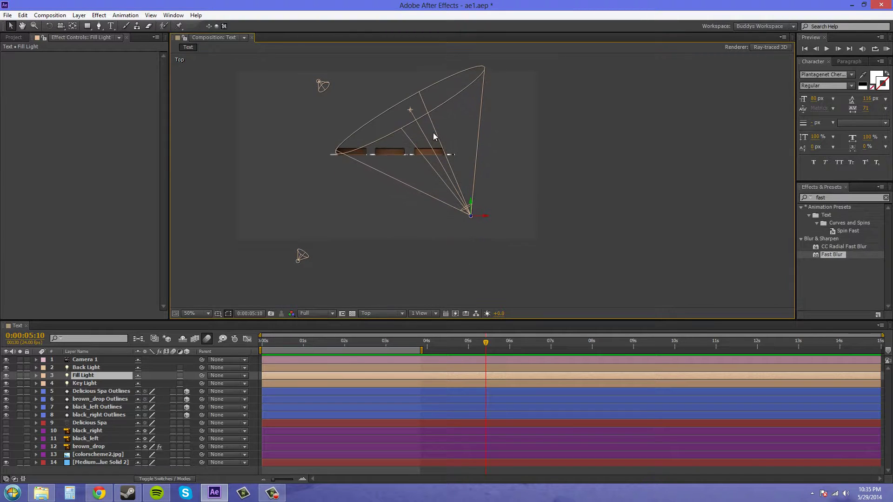
click(408, 119)
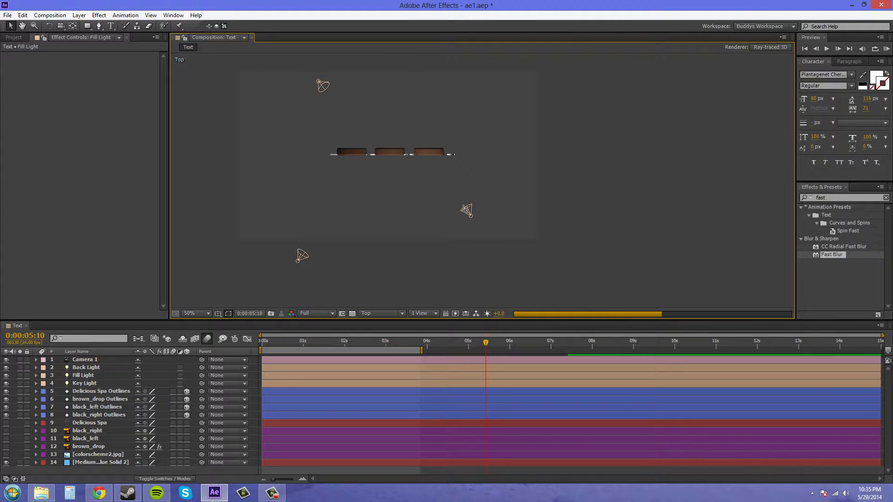
click(469, 214)
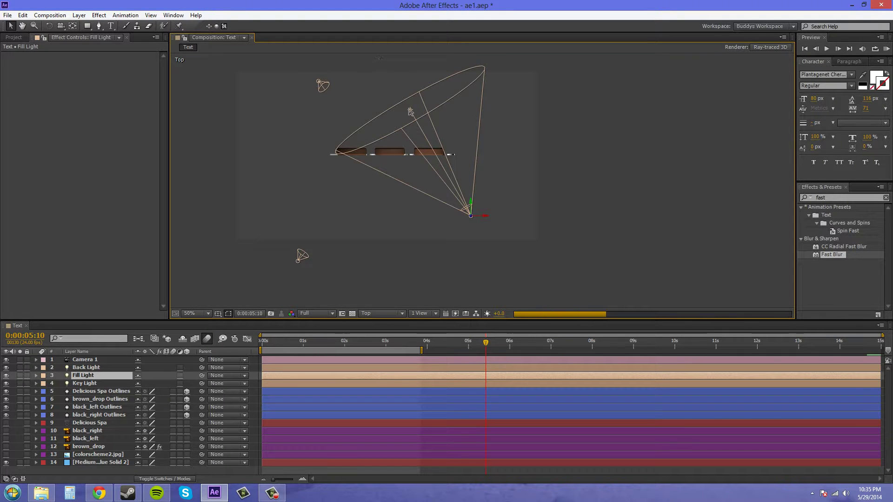
drag(410, 113, 390, 152)
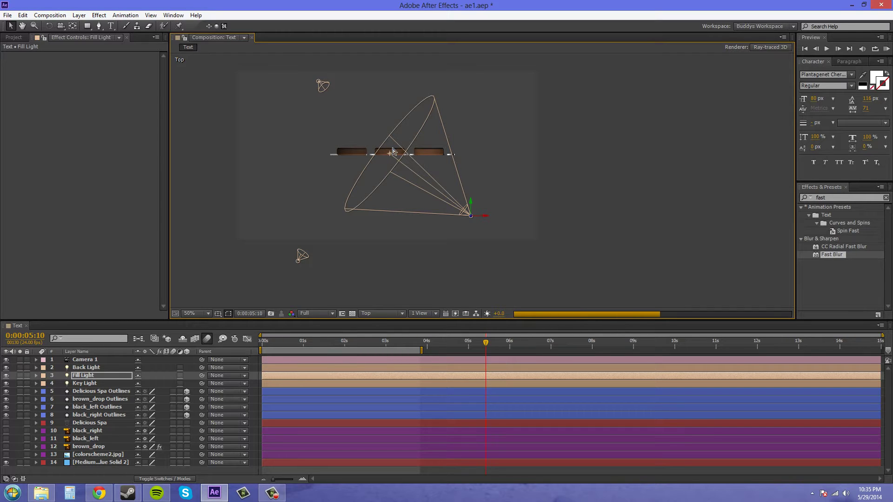
key(ctrl+z)
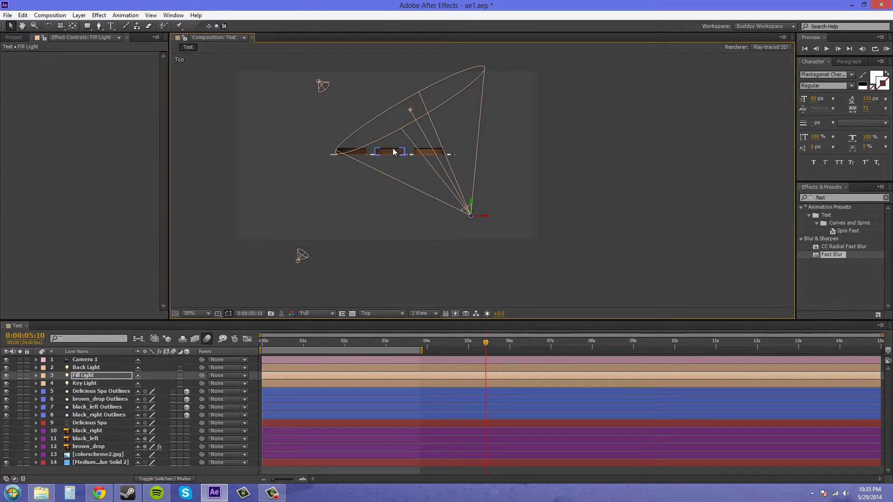
key(ctrl+z)
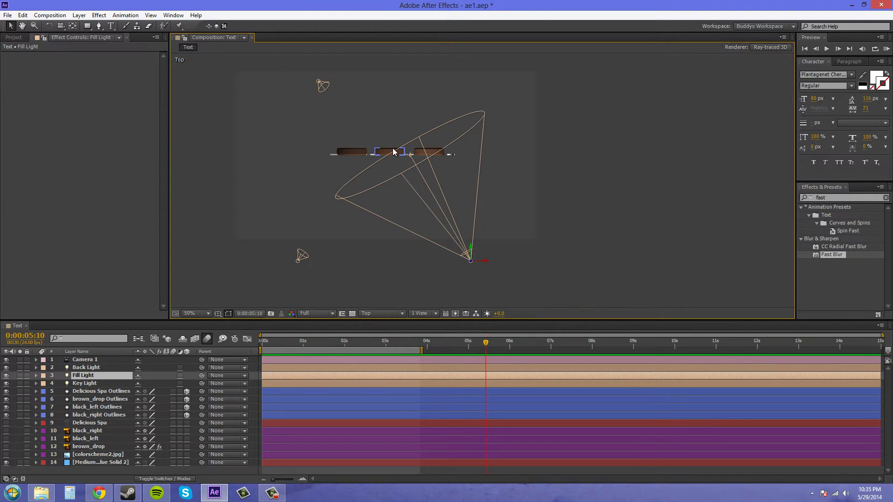